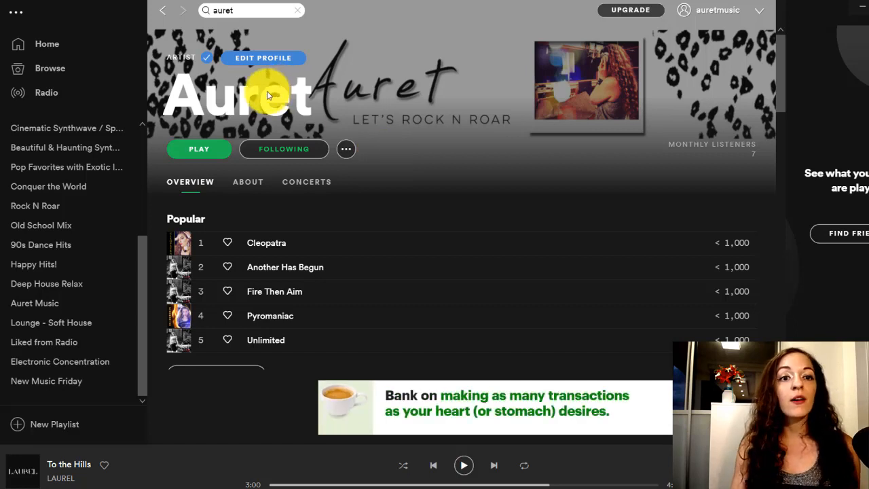
Return to the search results for "auret" and open the artist page of Auret
click(49, 45)
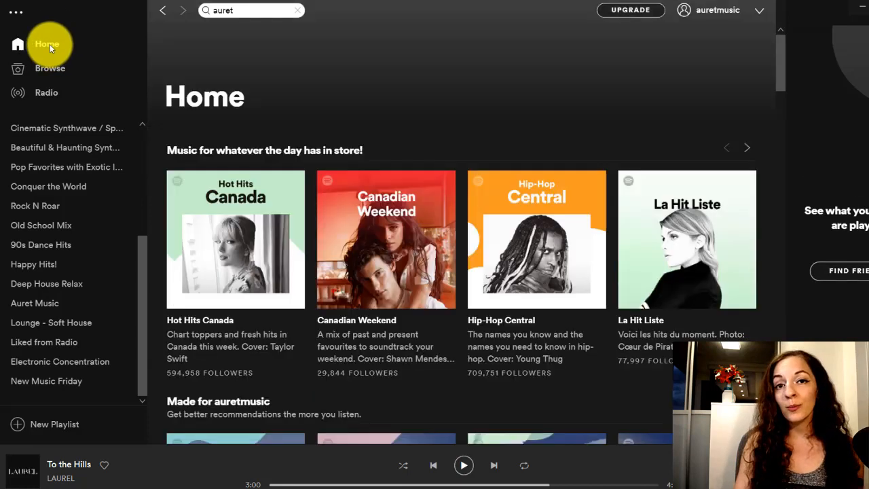
click(243, 12)
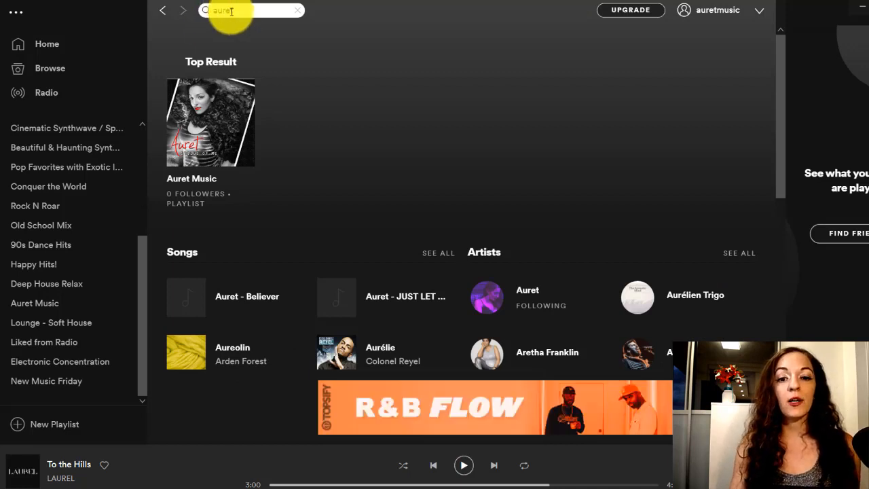
click(532, 293)
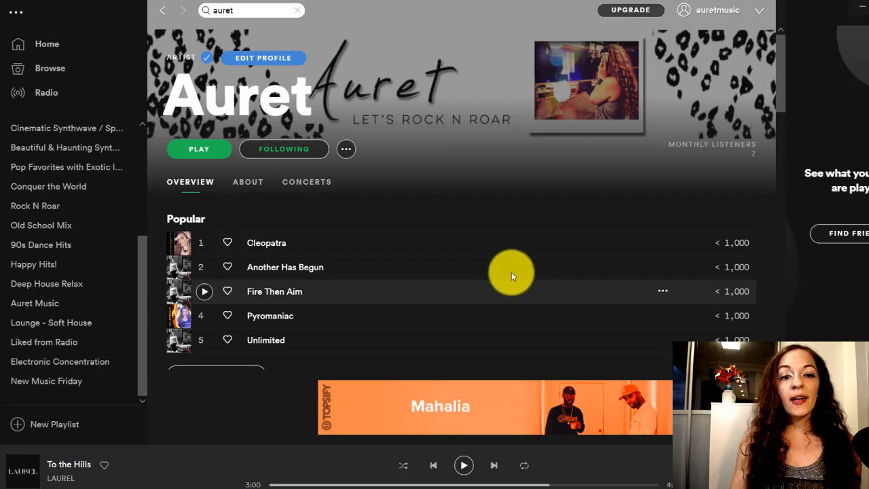
Copy the embed code from the sharing options of the Auret artist profile
click(345, 150)
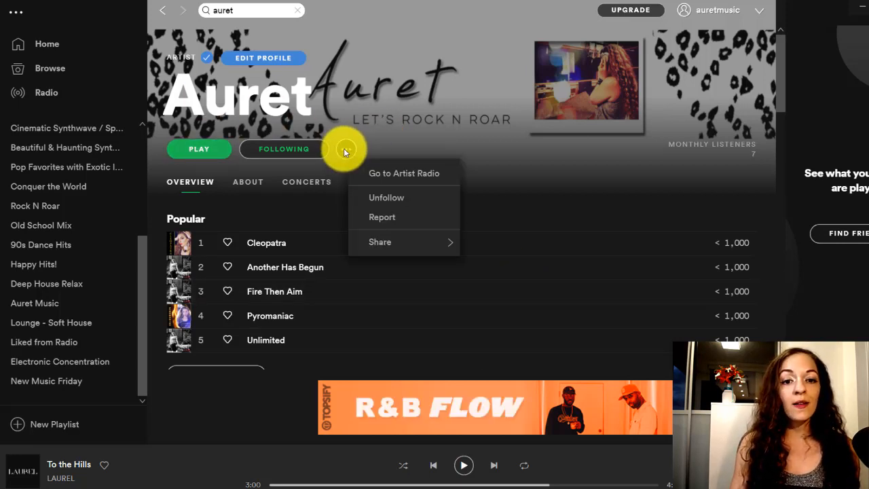
mouse_move(413, 254)
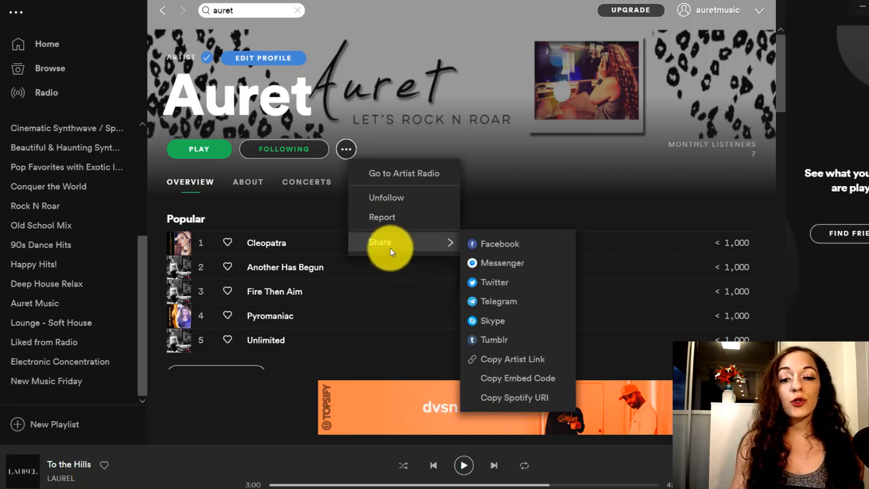
click(518, 379)
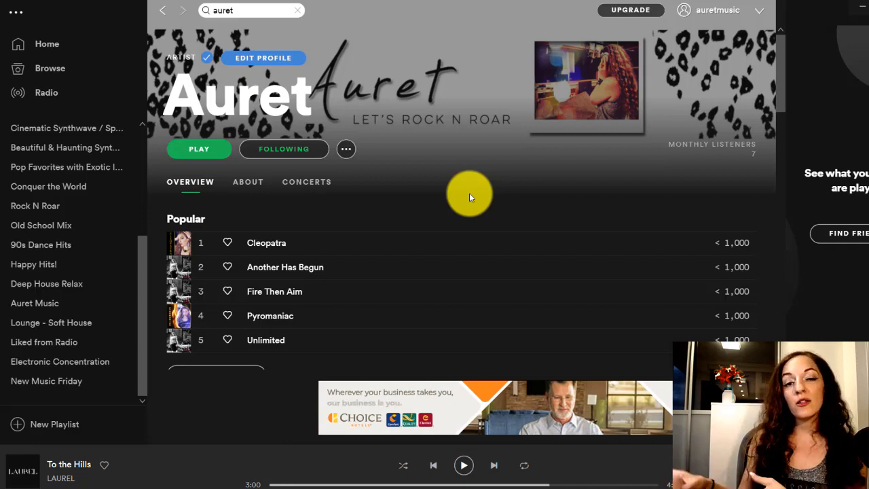
Switch to the Auret Music website in the browser and examine the follow button and embedded songs in its music section
key(alt+Tab)
scroll(455, 216, down, 6)
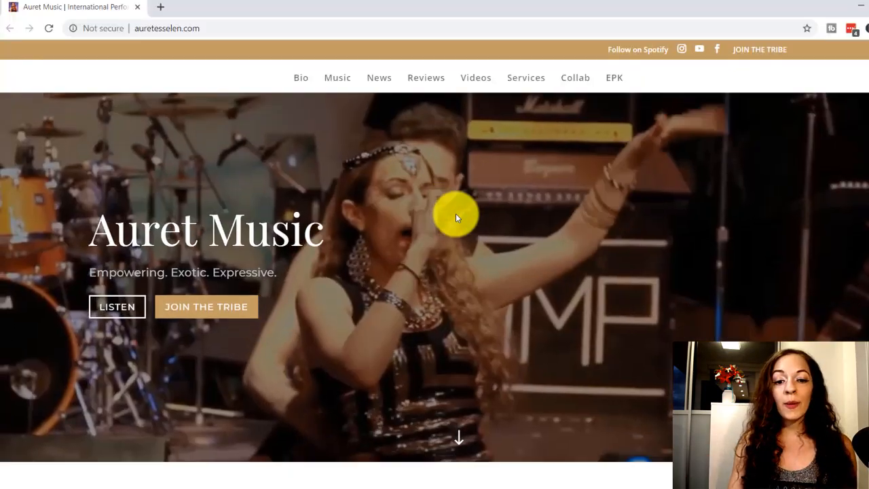
scroll(456, 218, down, 10)
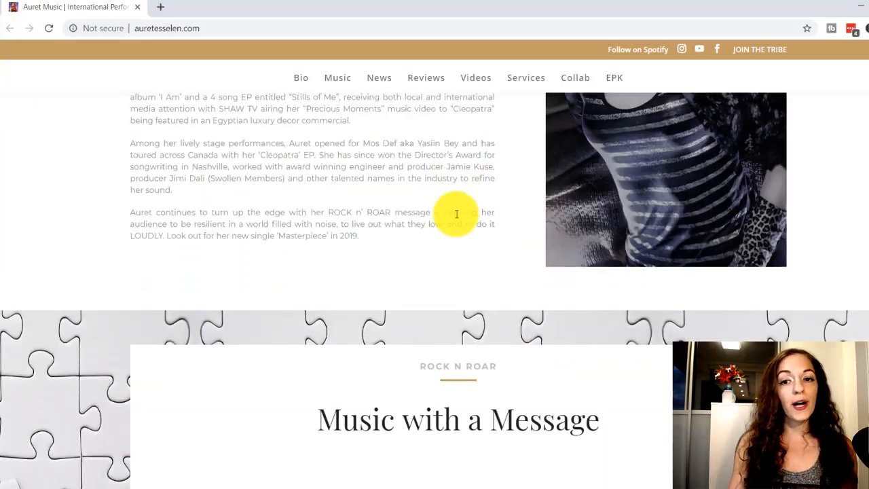
scroll(457, 215, down, 4)
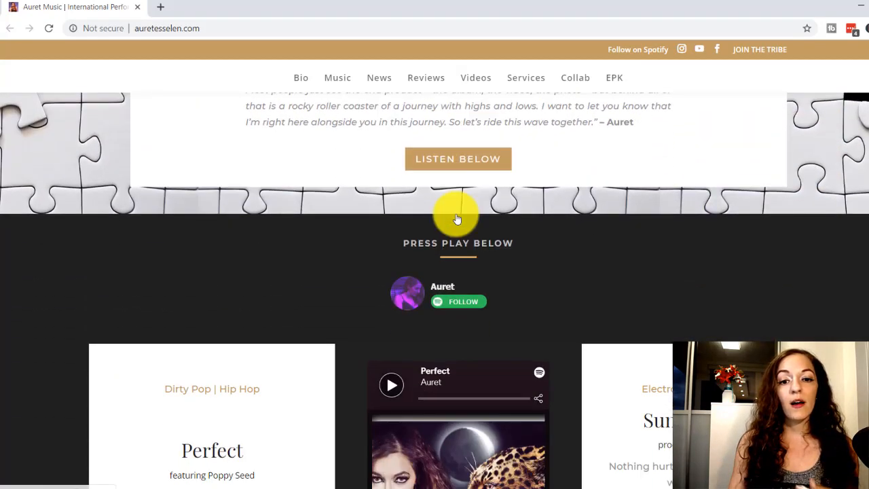
scroll(456, 216, up, 1)
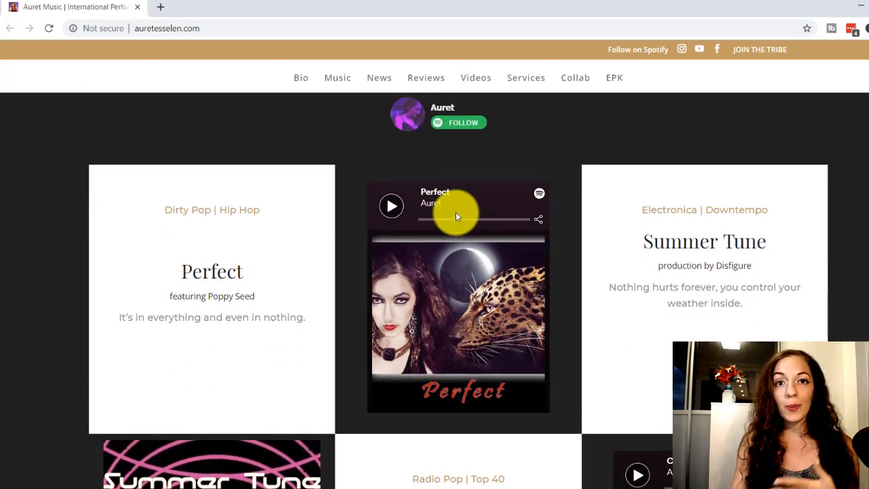
scroll(455, 216, down, 10)
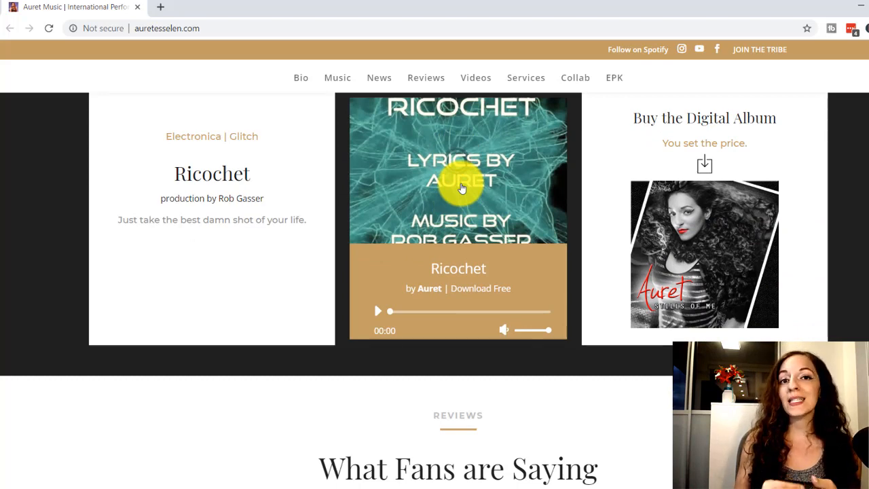
scroll(460, 188, up, 3)
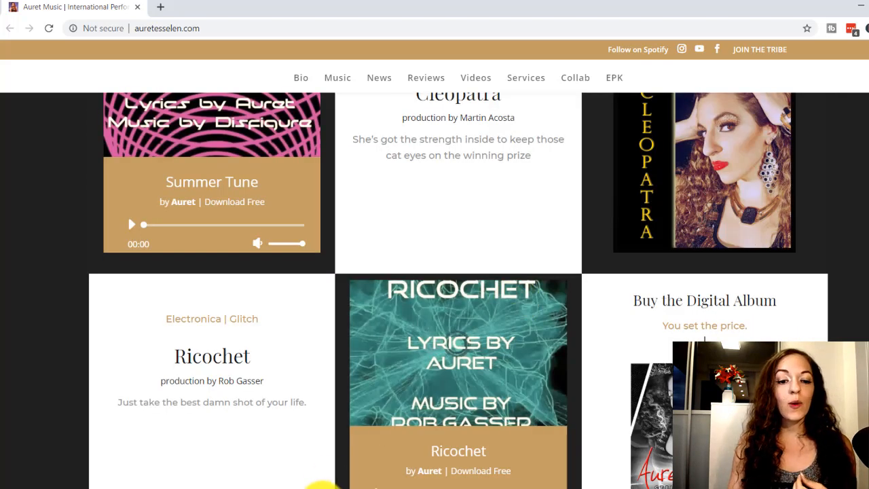
Switch to the page's Visual Builder window and insert a Code module in the empty row below the Ricochet block
mouse_move(316, 486)
click(310, 423)
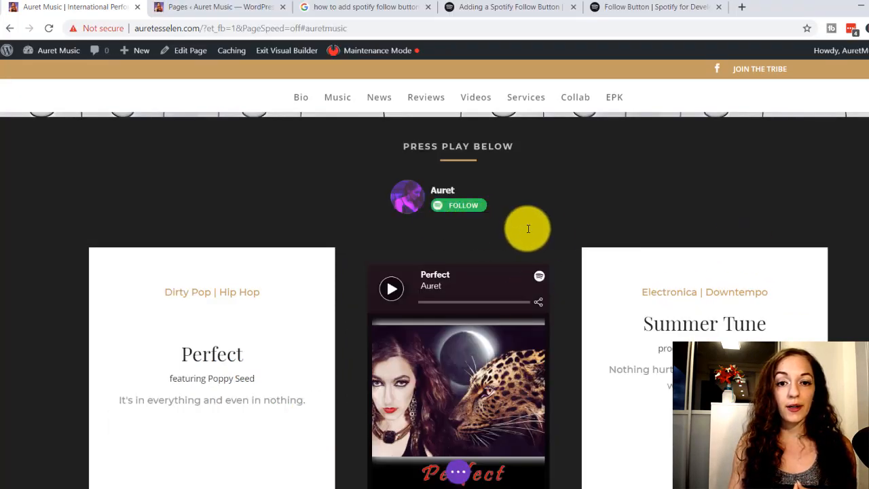
scroll(543, 229, down, 7)
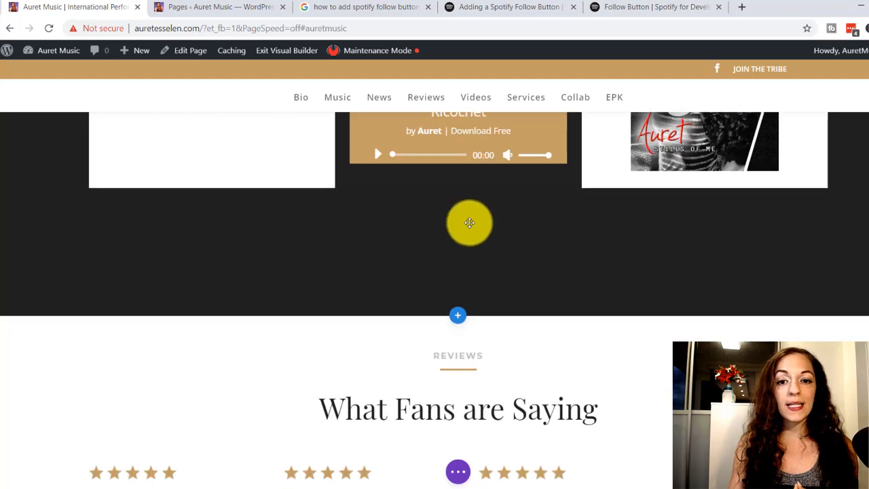
scroll(466, 224, up, 1)
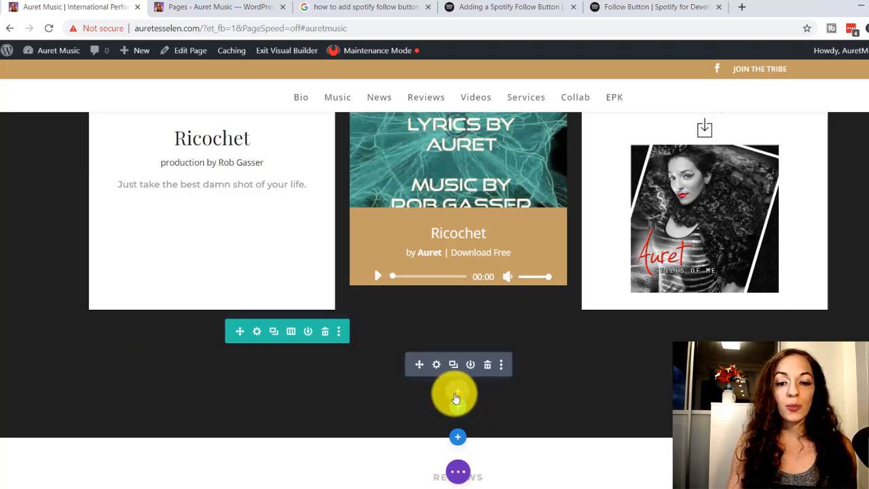
click(457, 391)
click(407, 387)
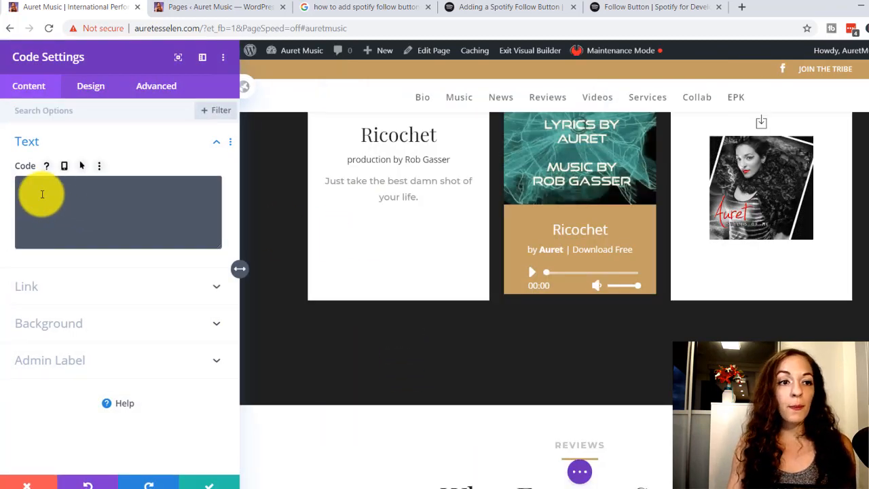
Paste the copied Spotify artist iframe embed code into the new module's code field
click(42, 194)
right_click(38, 183)
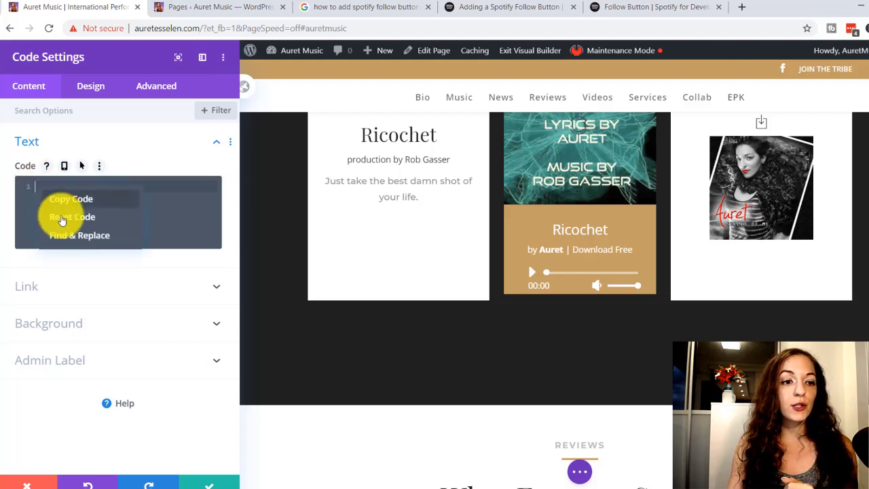
click(29, 199)
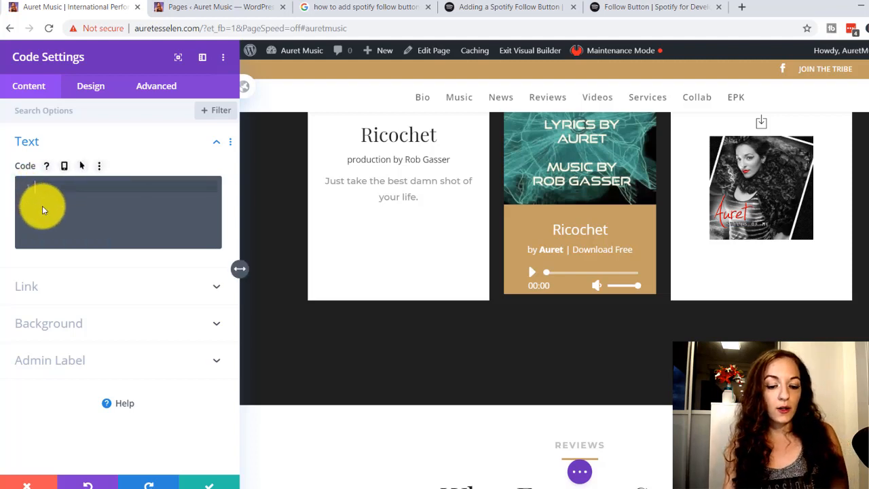
key(ctrl+v)
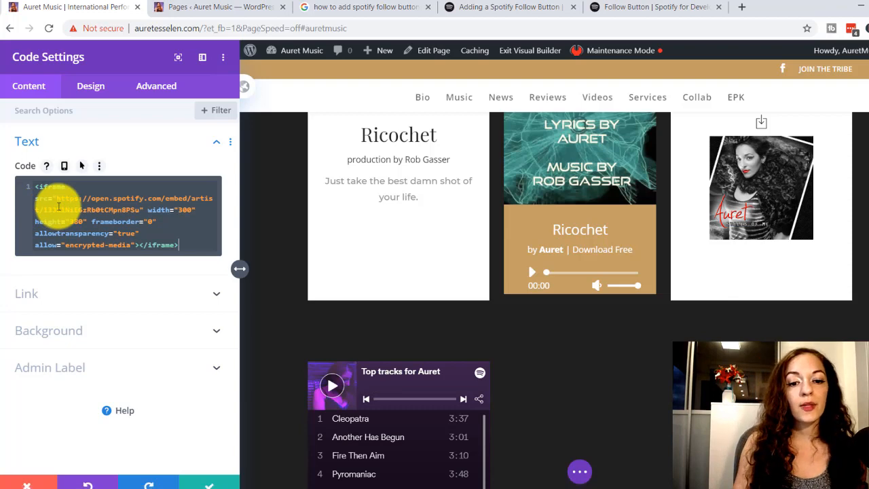
Check the embedded player in the page preview and widen the Code Settings pane to give the iframe code more room
scroll(448, 346, down, 3)
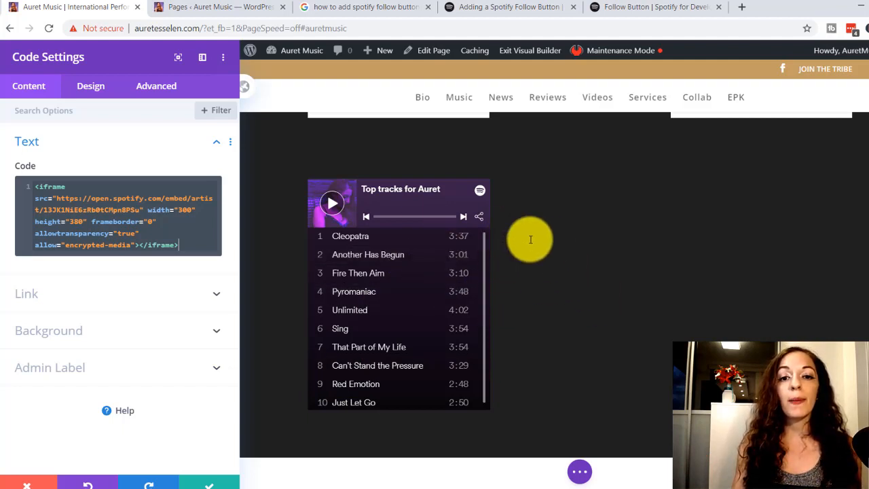
scroll(613, 272, up, 3)
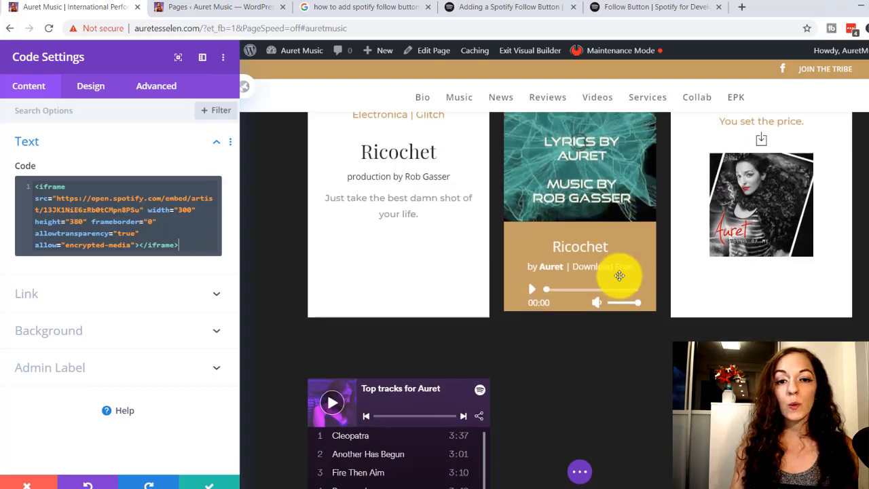
scroll(620, 275, down, 3)
scroll(616, 271, up, 2)
scroll(620, 275, down, 2)
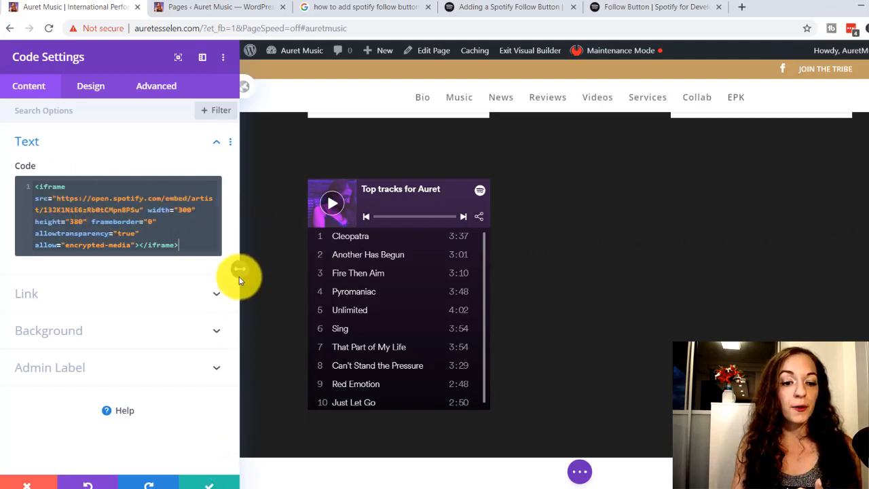
drag(239, 269, 324, 271)
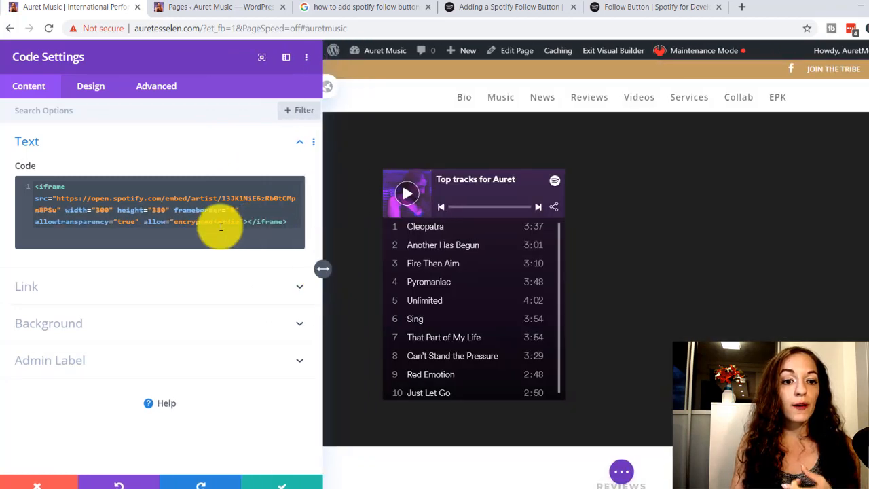
Set the width value in the Spotify iframe code to 800
click(64, 213)
key(ctrl+a)
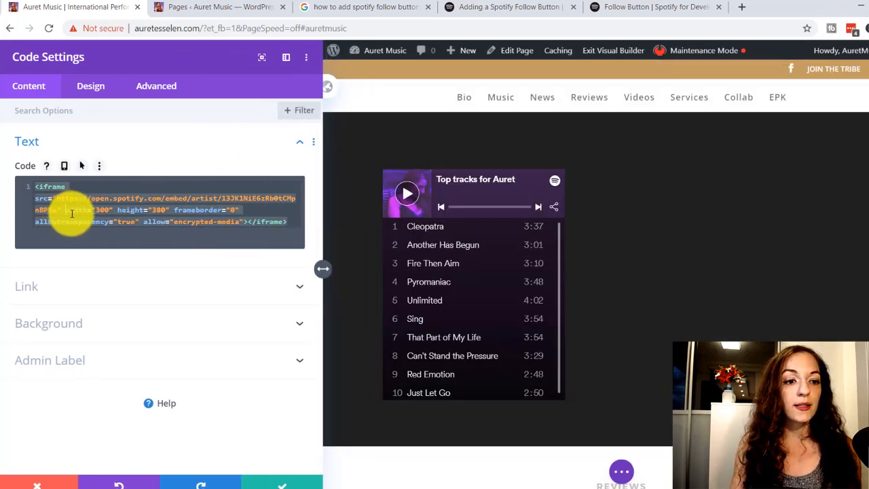
click(72, 214)
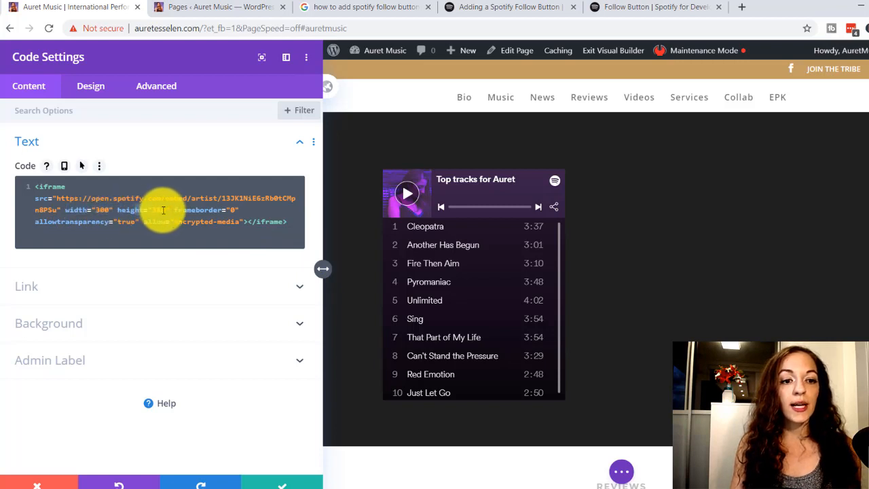
key(ctrl+a)
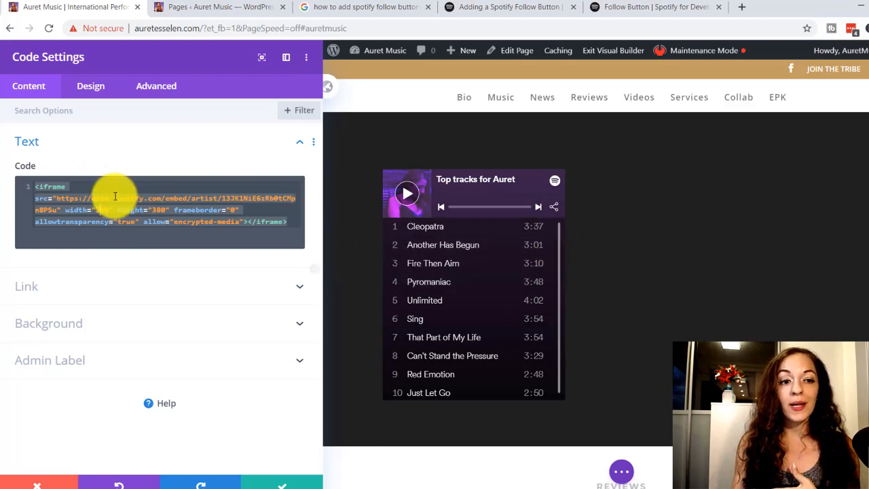
key(BackSpace)
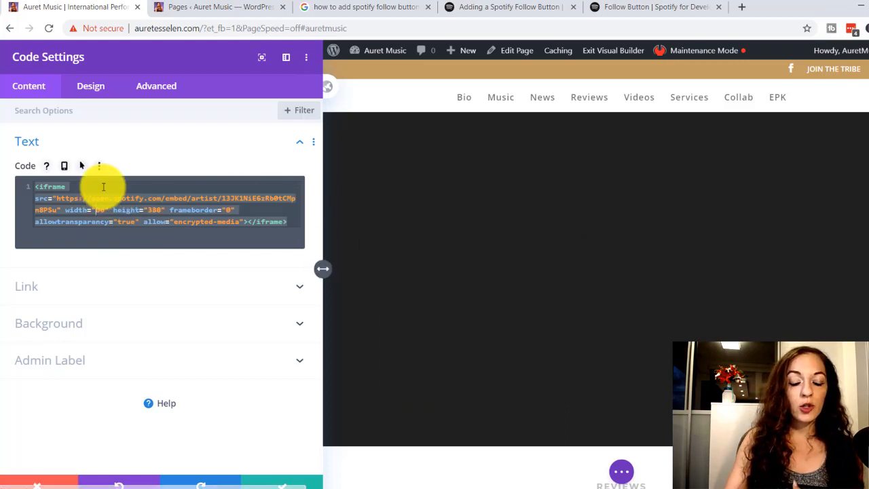
text(8)
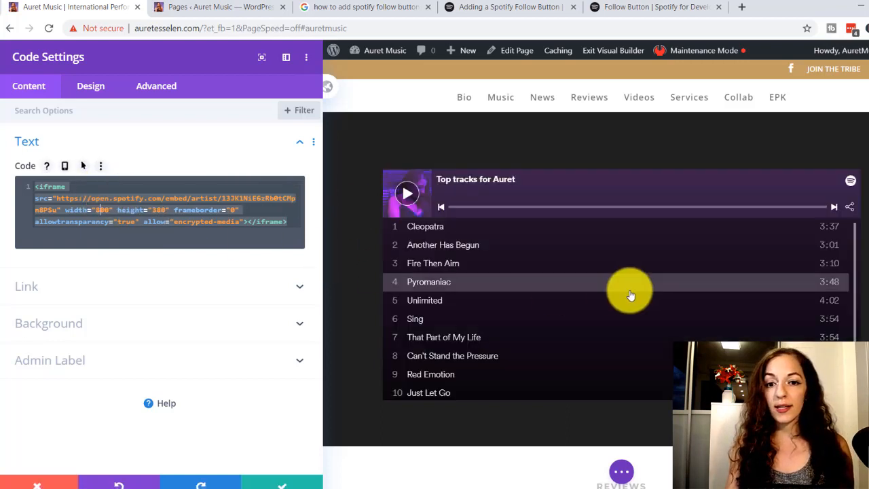
Examine how the resized Top tracks player fits beneath the song blocks on the page
scroll(627, 291, up, 3)
scroll(627, 291, down, 1)
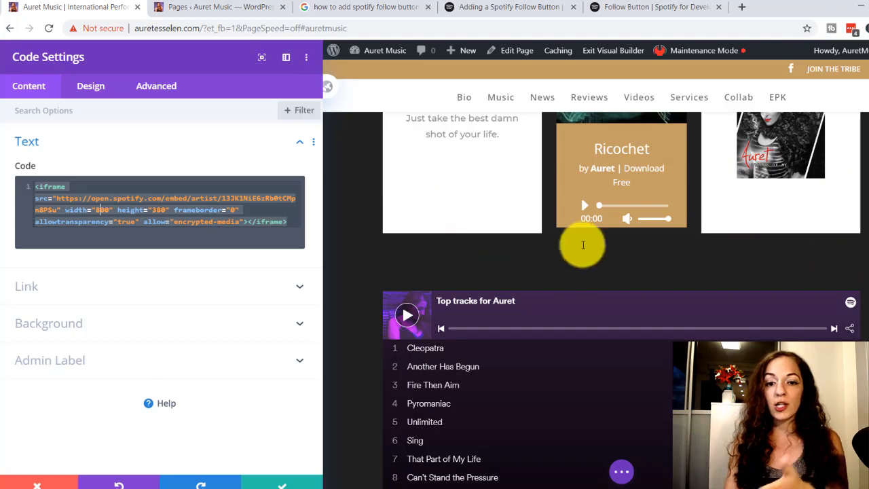
scroll(587, 244, down, 2)
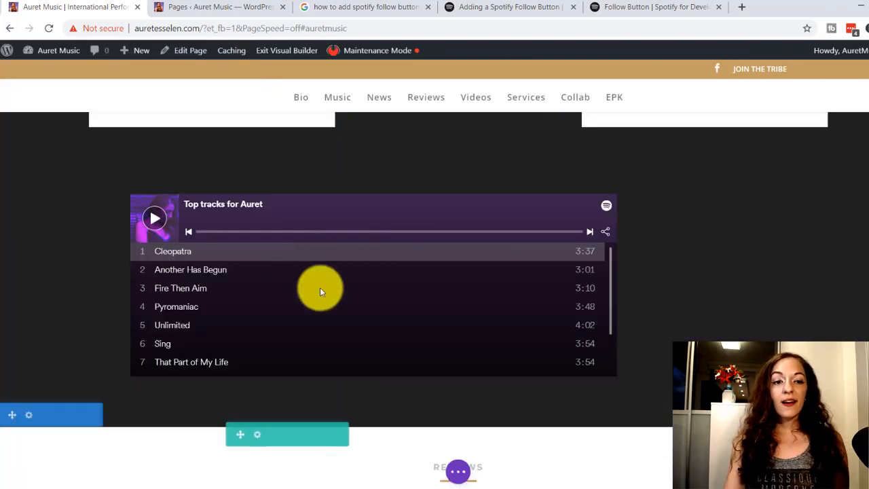
scroll(529, 239, up, 3)
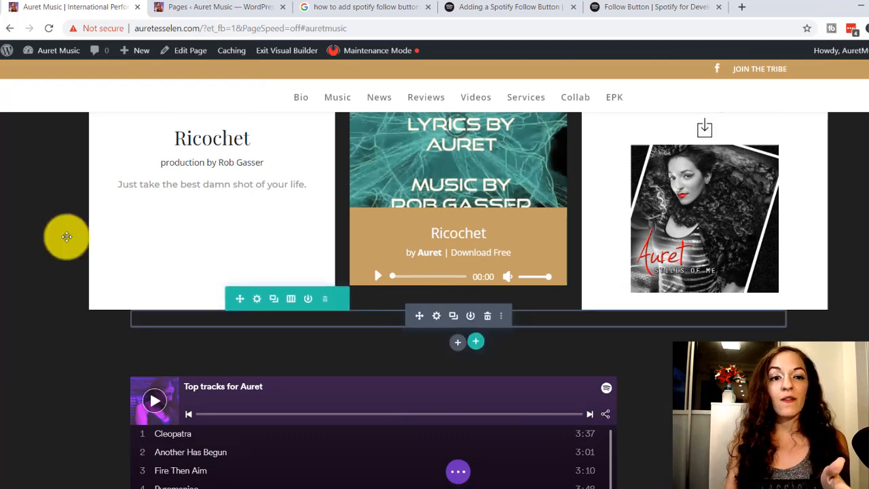
scroll(491, 372, down, 1)
scroll(492, 368, down, 1)
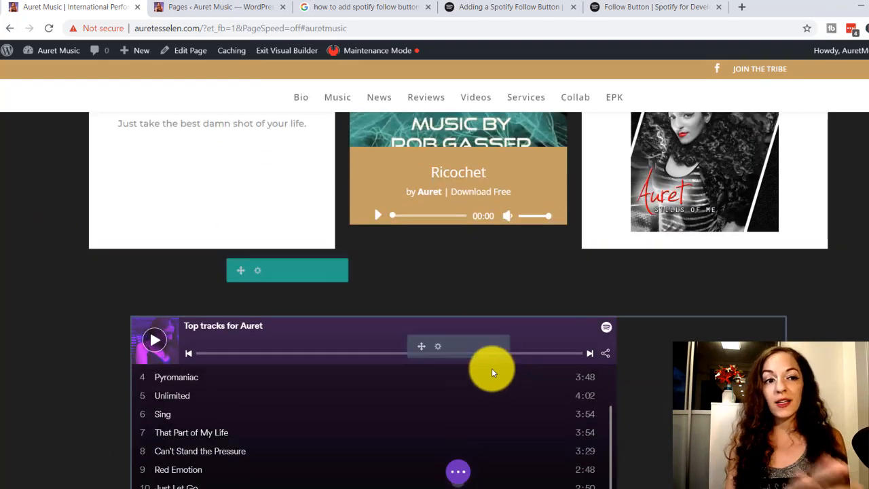
scroll(492, 368, down, 1)
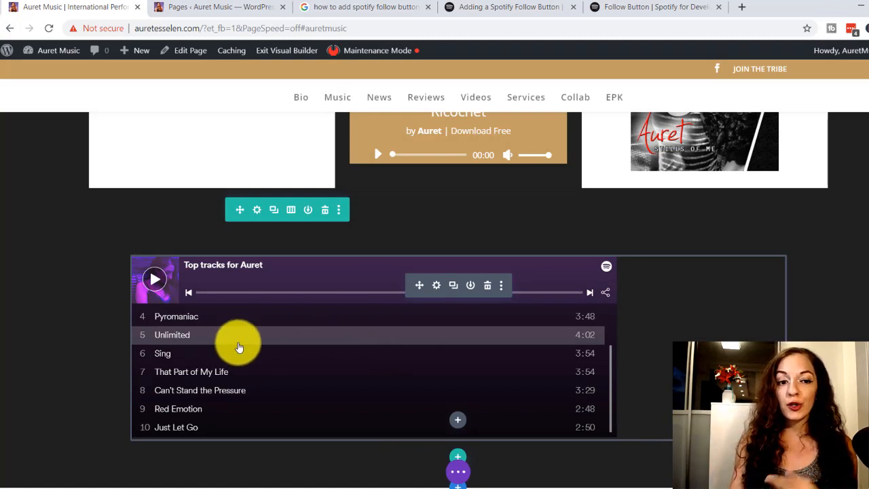
Reopen the Spotify player's code settings and set the iframe width to 500
click(435, 286)
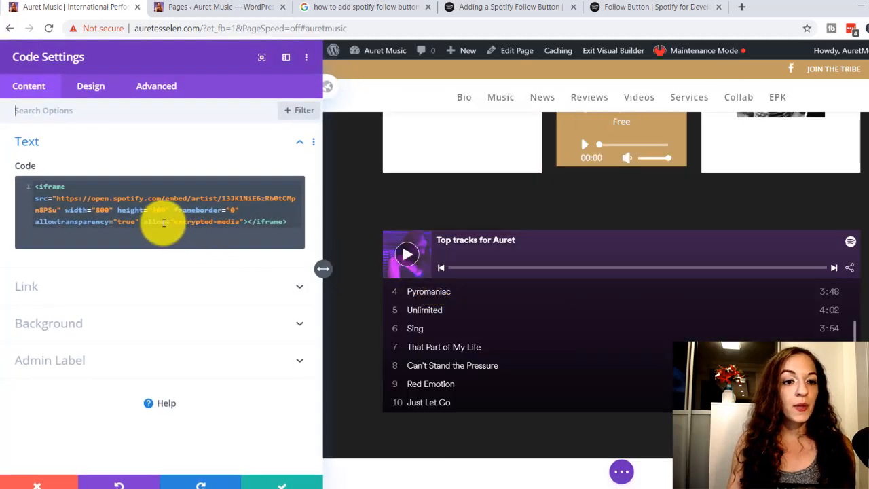
click(96, 210)
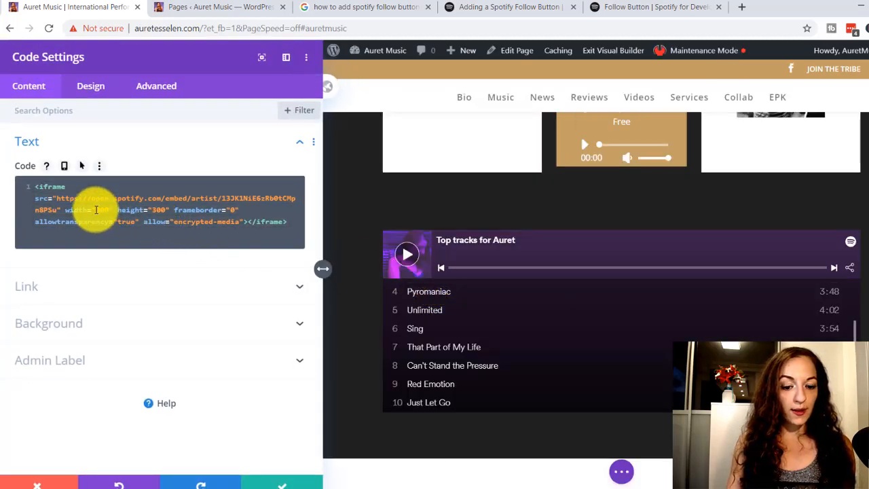
key(ctrl+a)
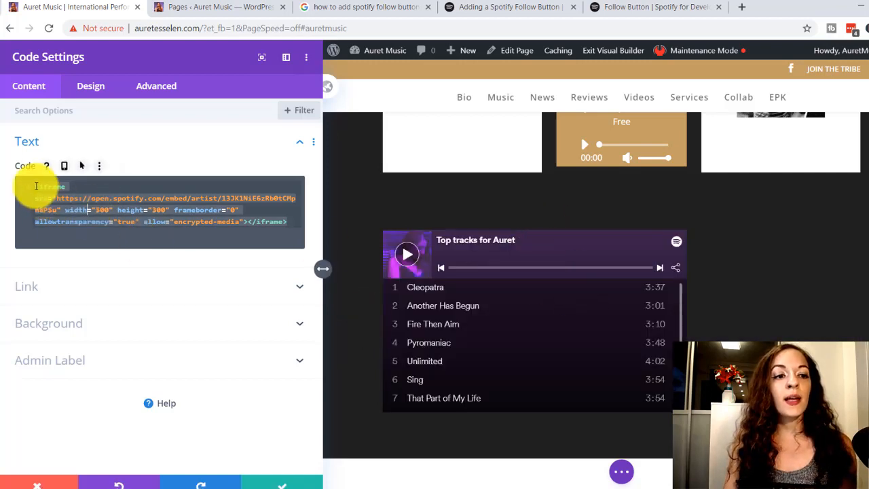
Insert an opening <center> tag before the iframe code and remove the automatically added closing tag beside it
click(36, 186)
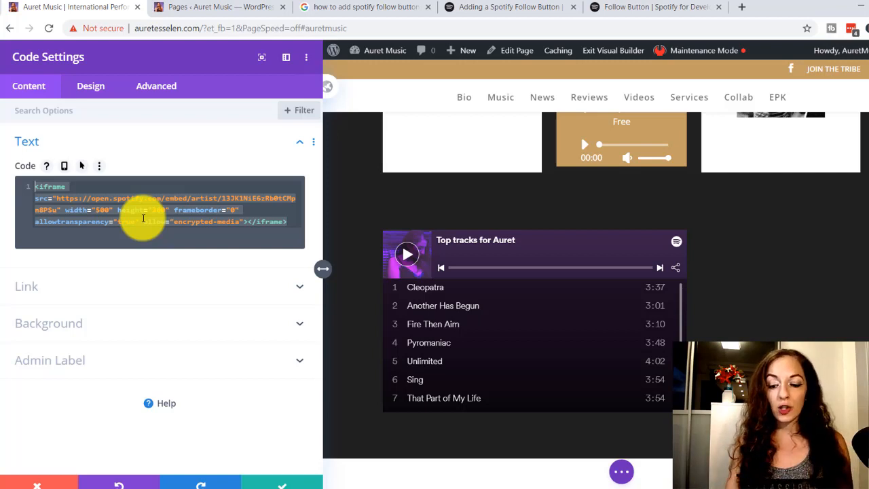
text(<c)
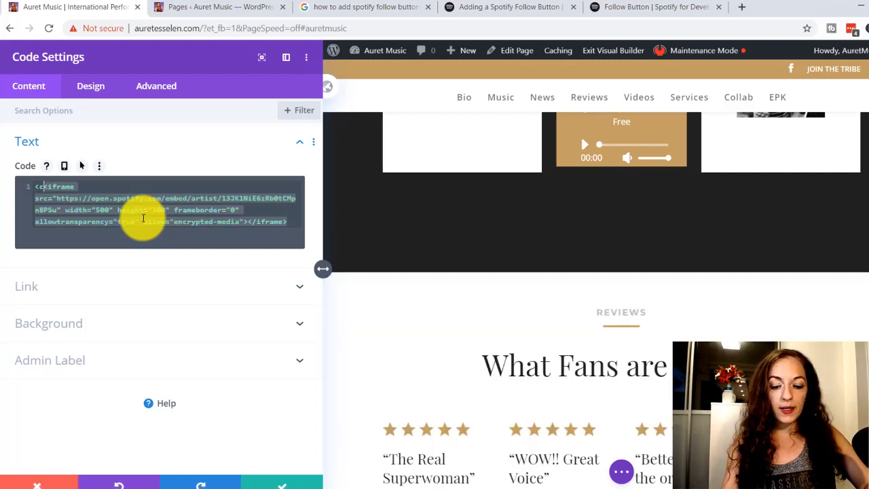
text(enter></center>)
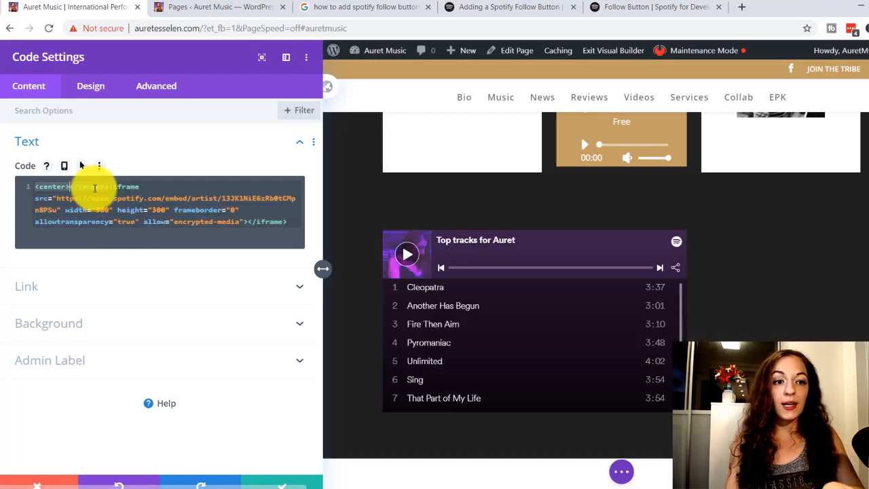
drag(87, 184, 110, 184)
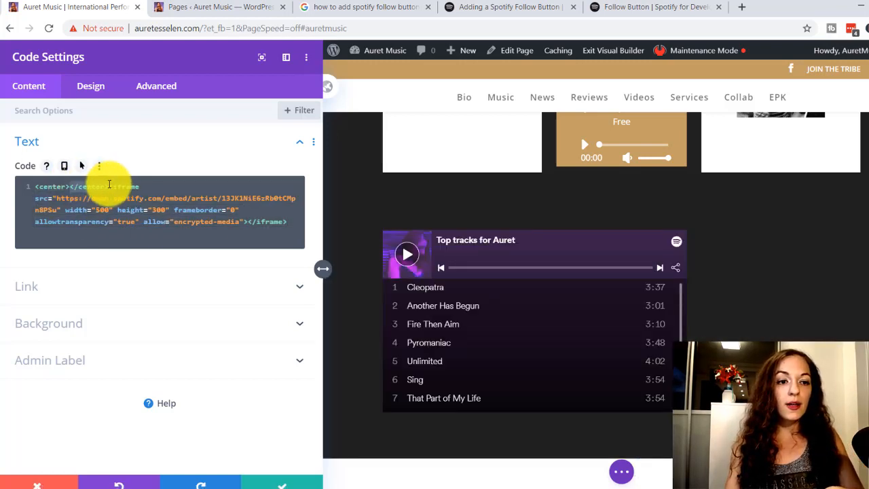
key(ctrl+x)
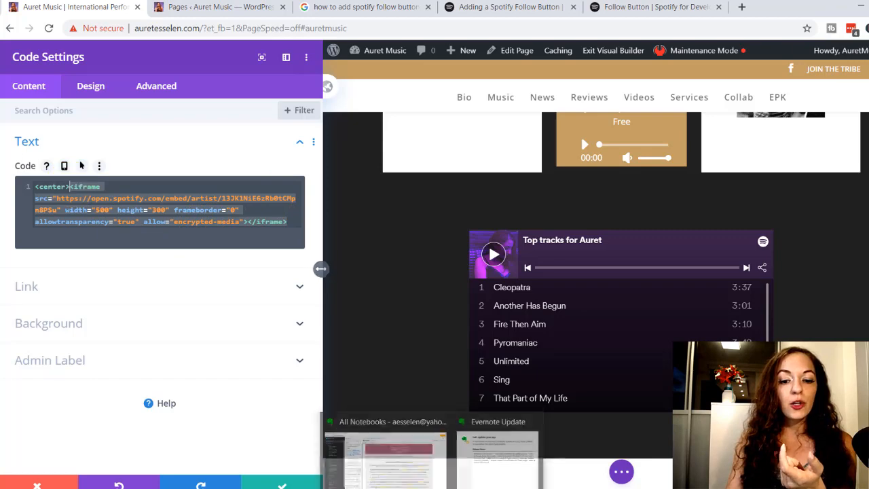
Switch to Word and write the example line "<center>...spotify code...</center>" in the document, then highlight the closing tag
click(447, 488)
text(<c)
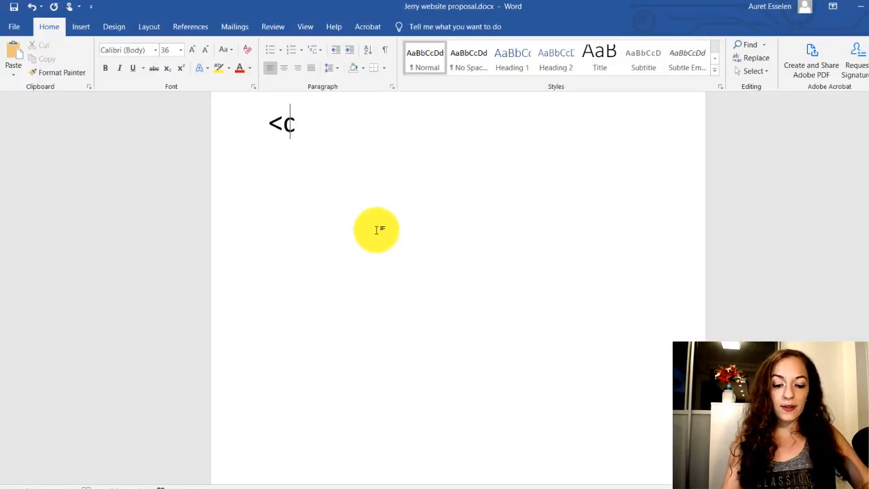
text(ent)
key(BackSpace)
key(BackSpace)
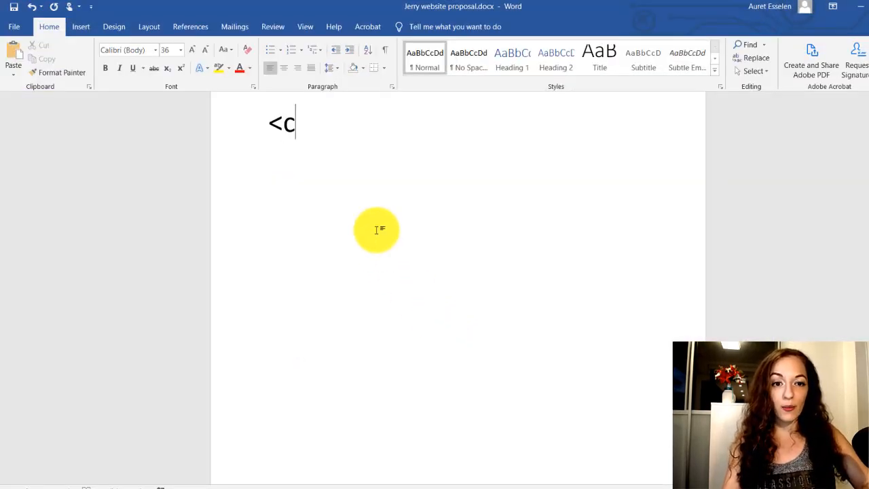
text(enter>)
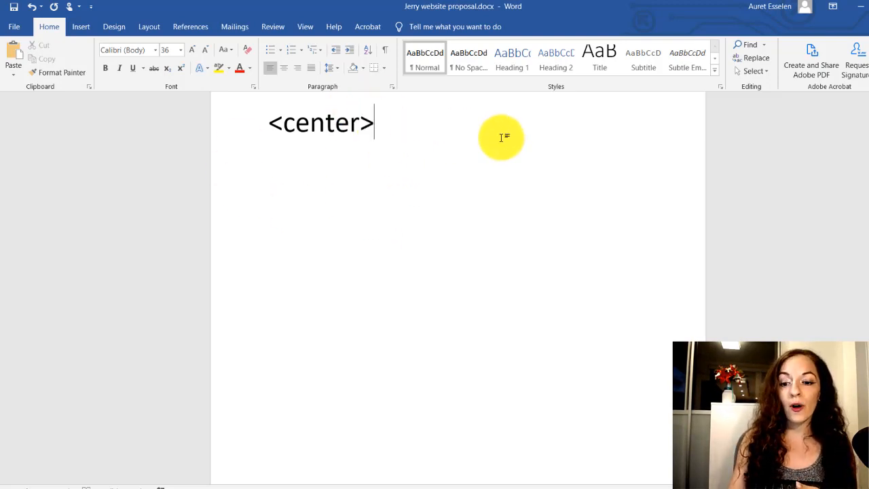
text(...spoti)
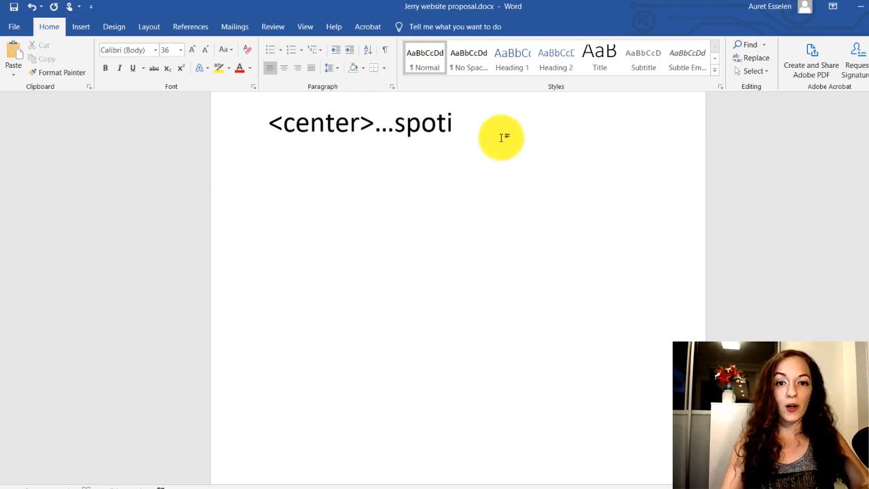
text(fy code.)
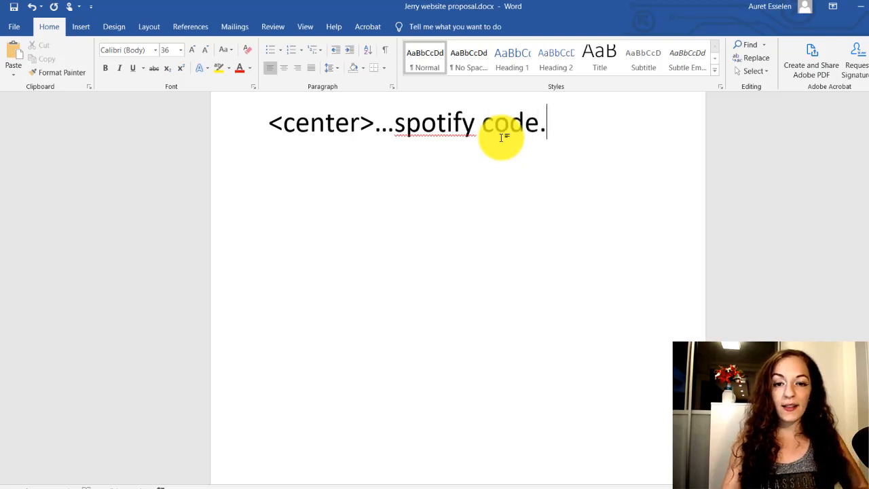
text(..)
text(</c)
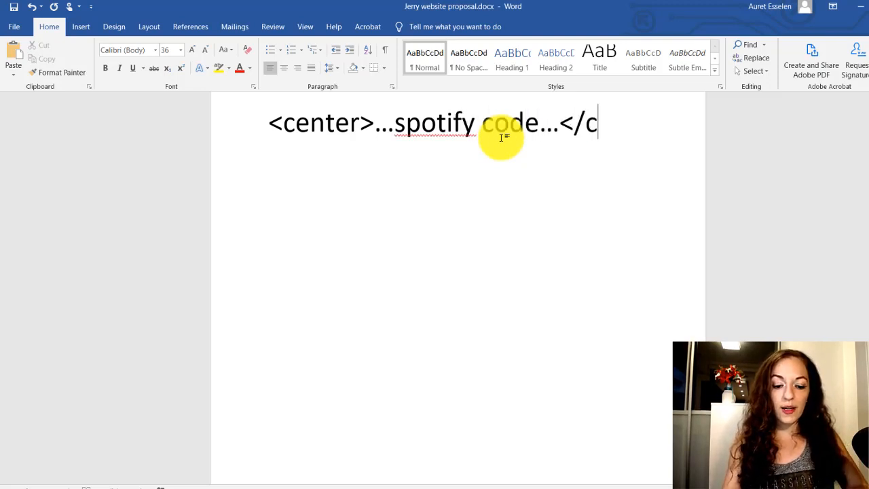
text(enter>)
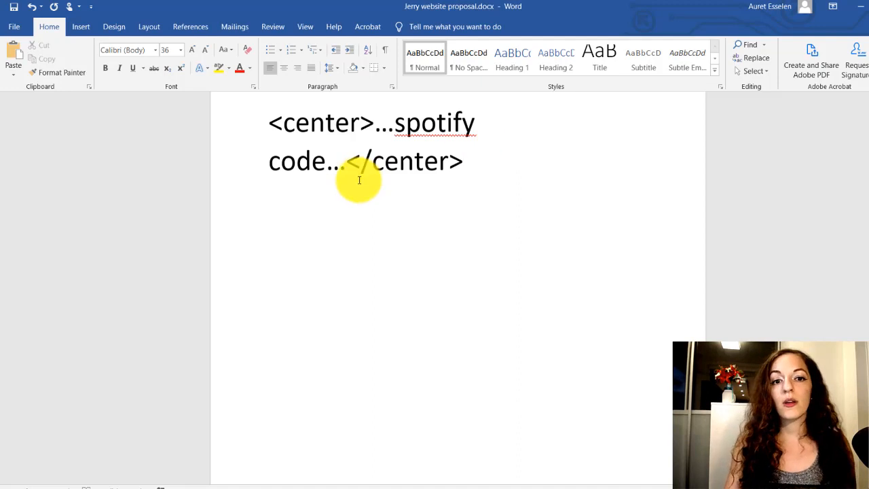
drag(328, 163, 496, 166)
click(414, 163)
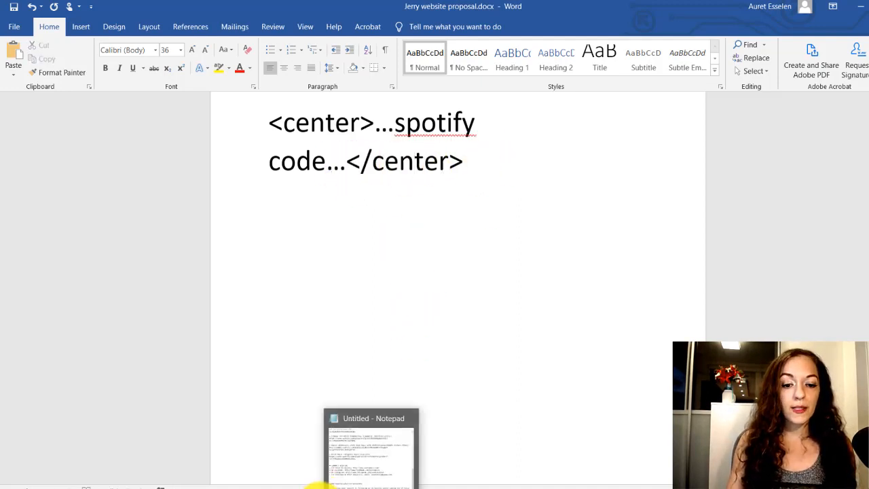
Return to the browser, add a closing </center> tag after the iframe code, and save the module settings
click(319, 480)
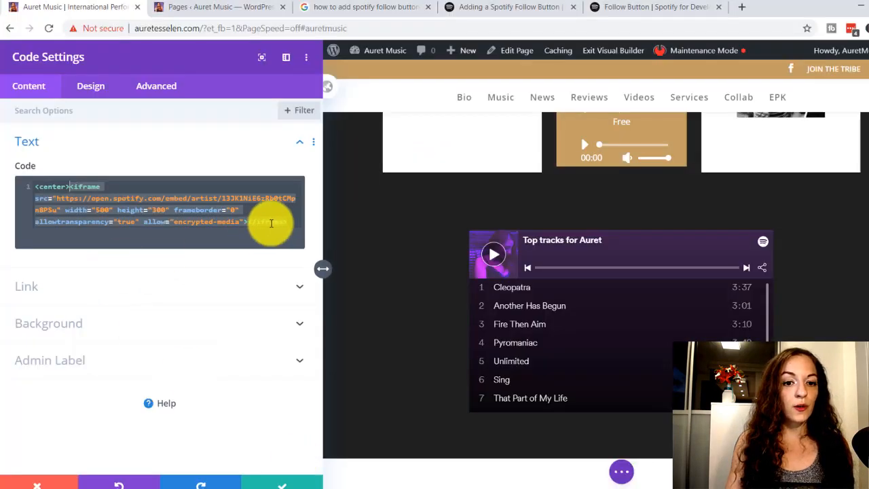
drag(288, 222, 73, 192)
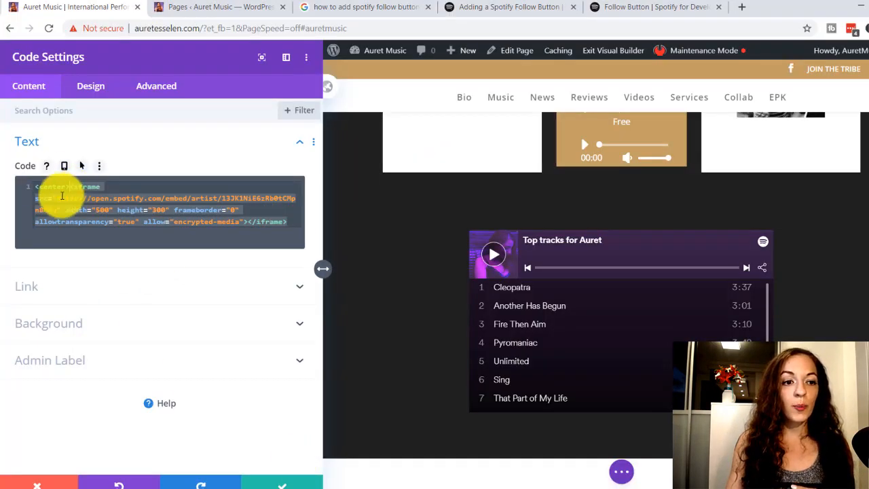
click(294, 224)
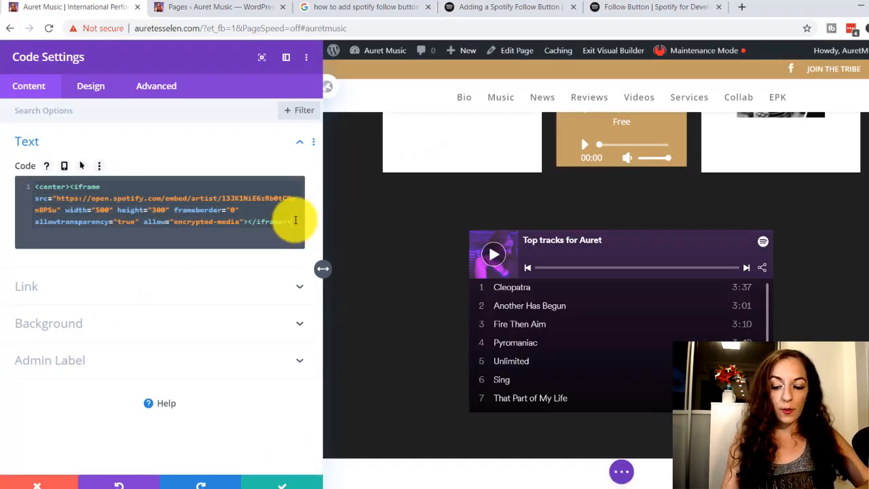
text(</center>ce)
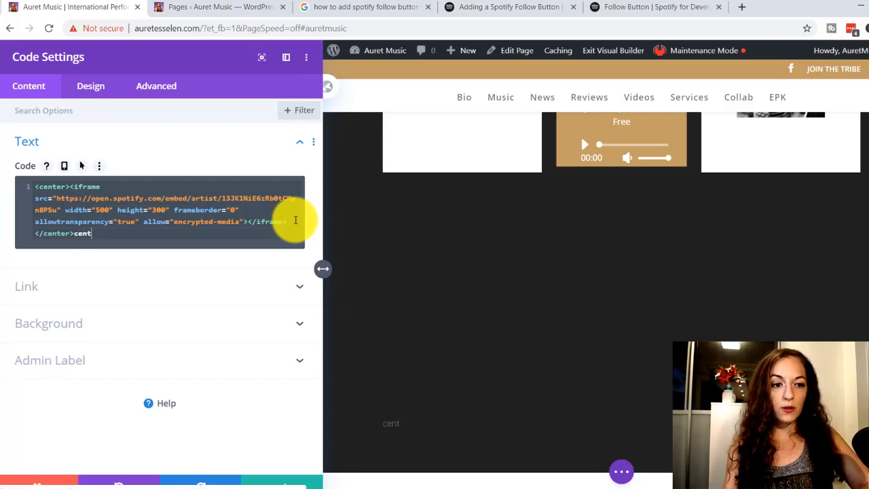
text(nt)
key(BackSpace)
key(BackSpace)
key(BackSpace)
key(BackSpace)
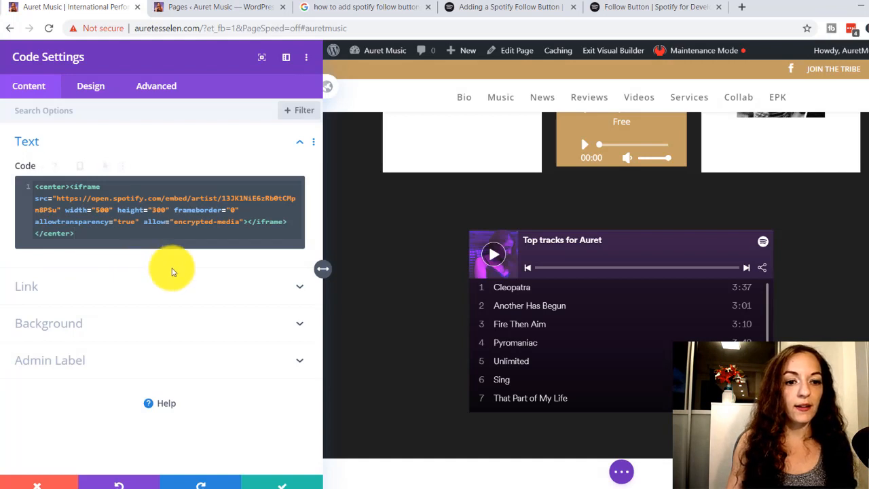
click(276, 484)
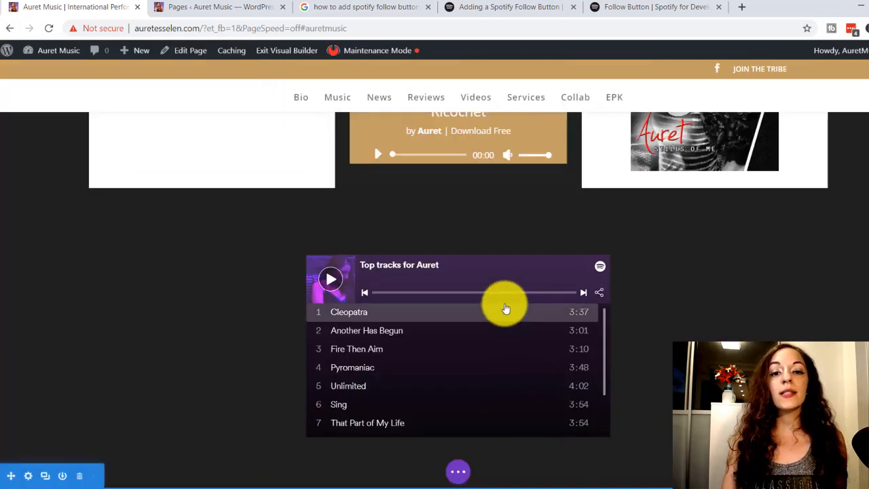
Examine how the centered Top tracks player fits with the song blocks and the Follow button across the music section
scroll(528, 266, up, 3)
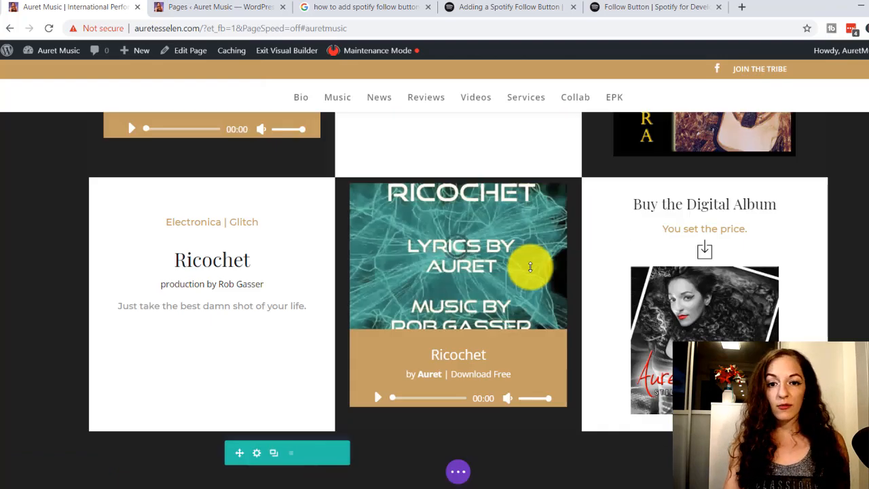
scroll(530, 268, down, 3)
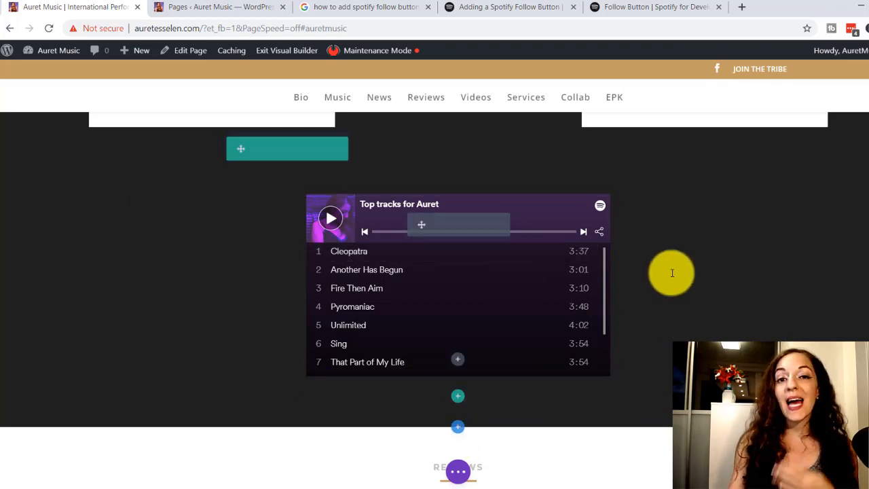
scroll(576, 265, up, 5)
scroll(572, 260, up, 10)
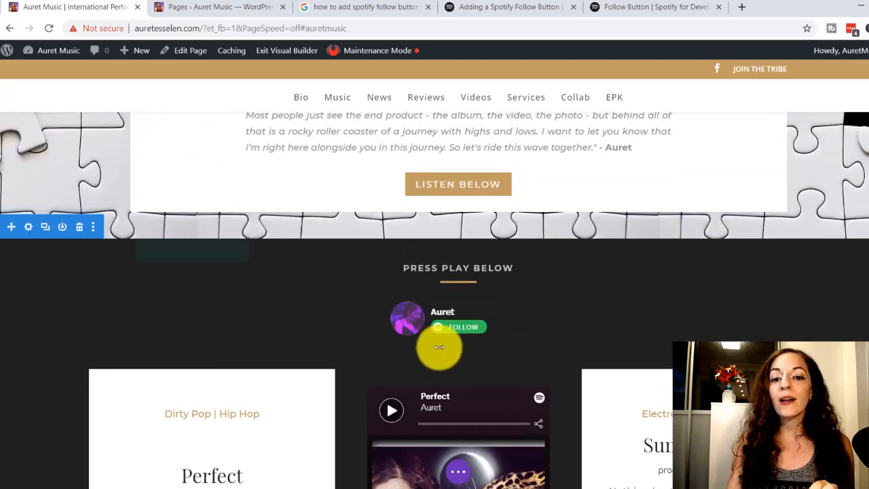
scroll(498, 420, down, 1)
scroll(498, 416, down, 12)
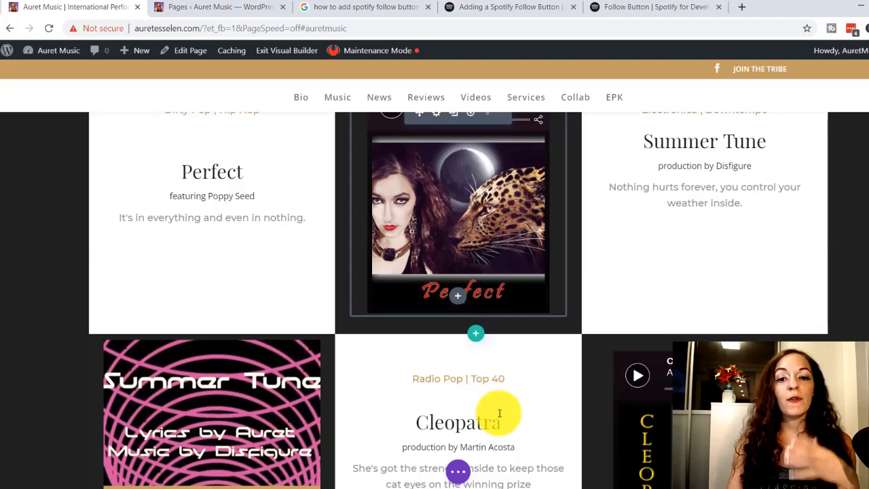
scroll(494, 406, down, 1)
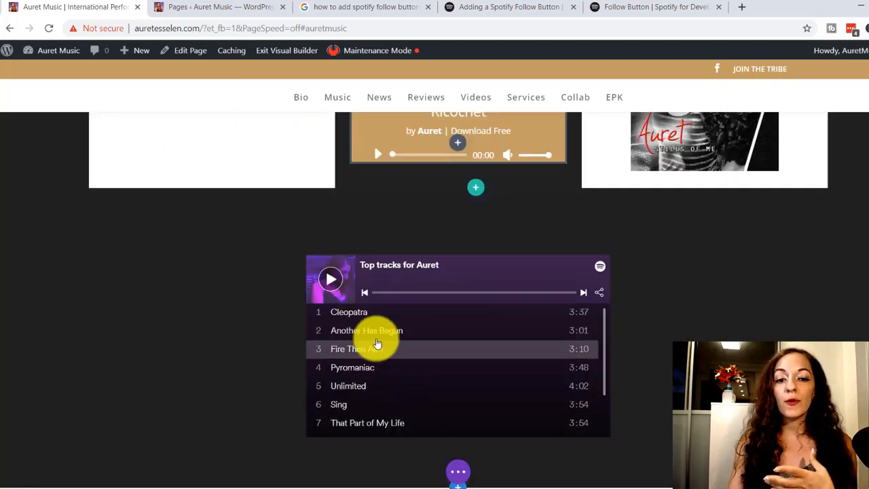